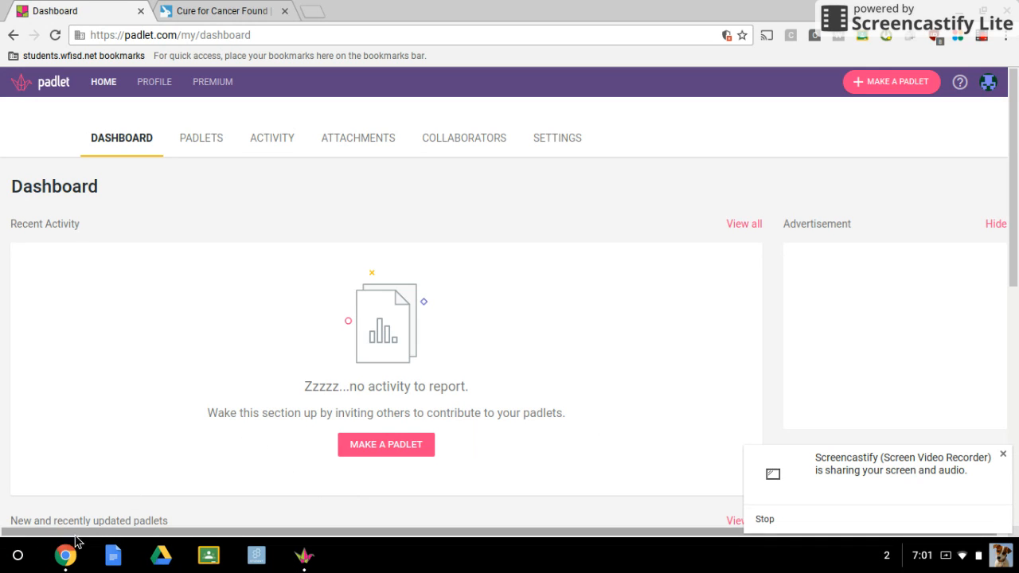
left_click(18, 555)
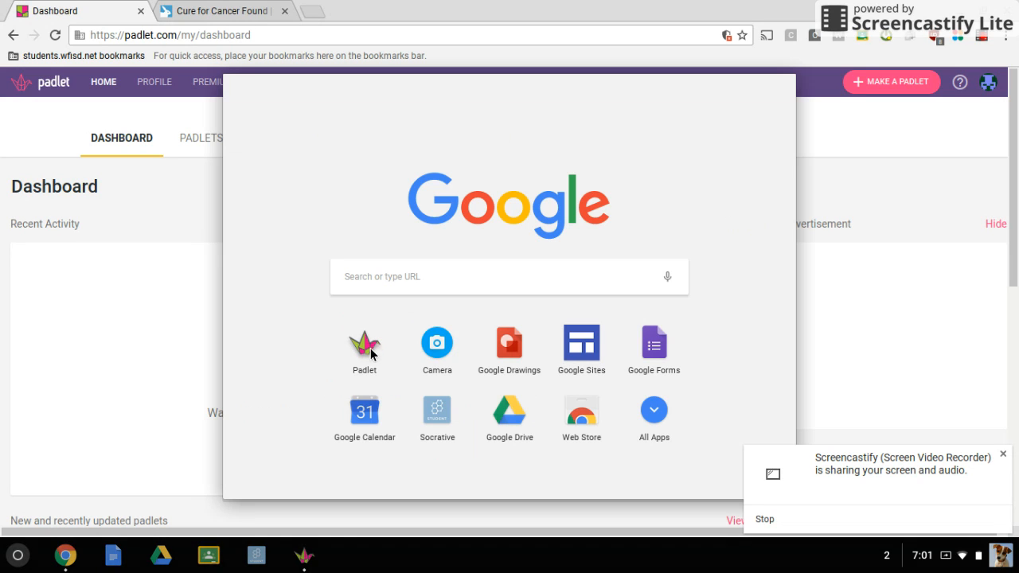
left_click(654, 410)
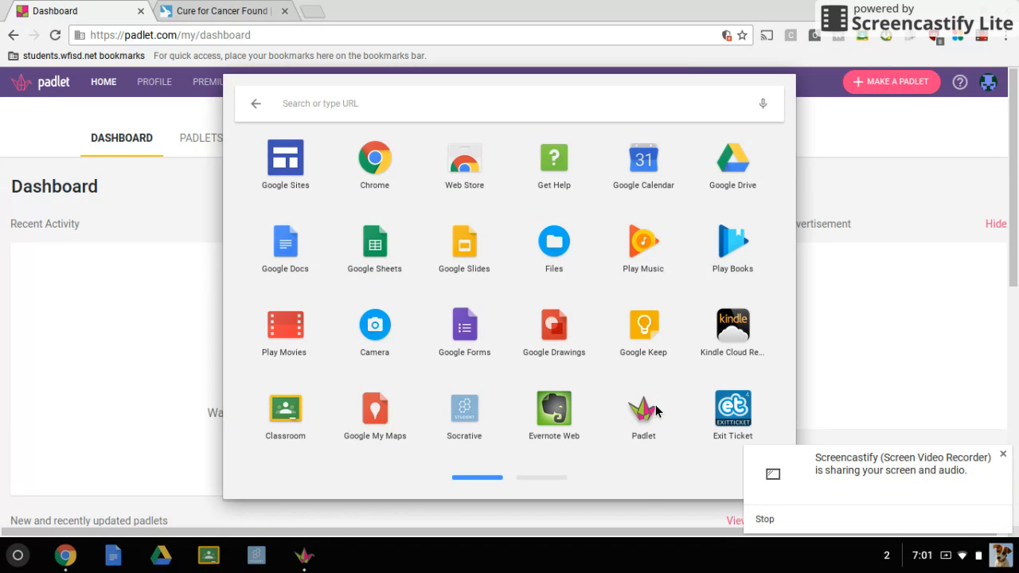
left_click(874, 152)
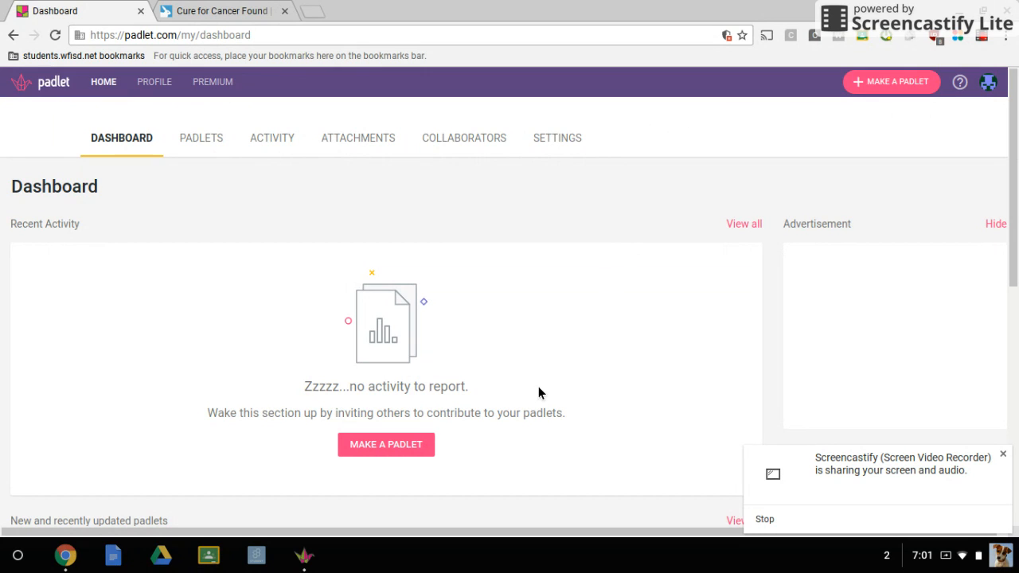
Create a new padlet and clear its default description.
left_click(405, 448)
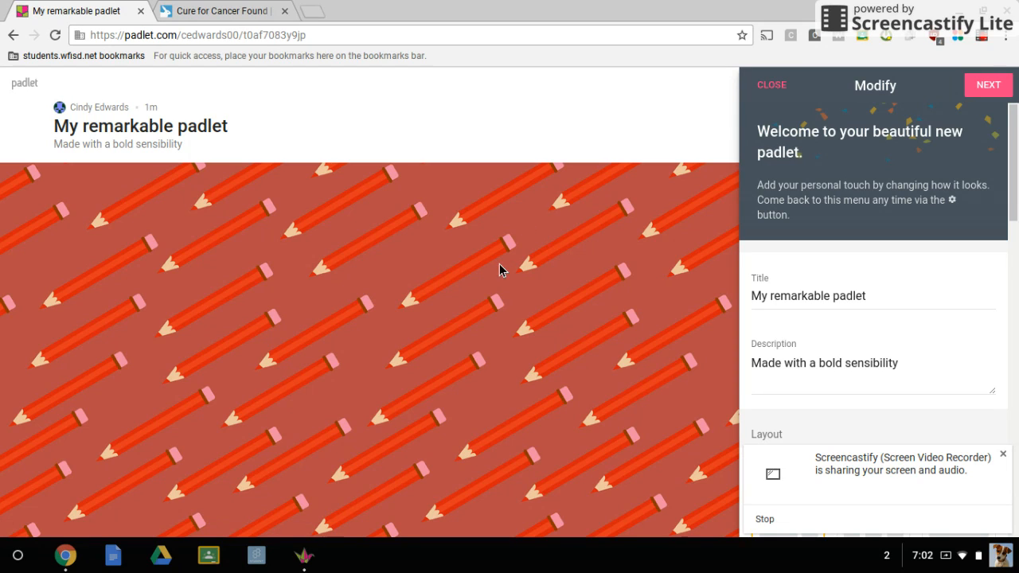
left_click(912, 369)
left_click_drag(910, 370, 754, 373)
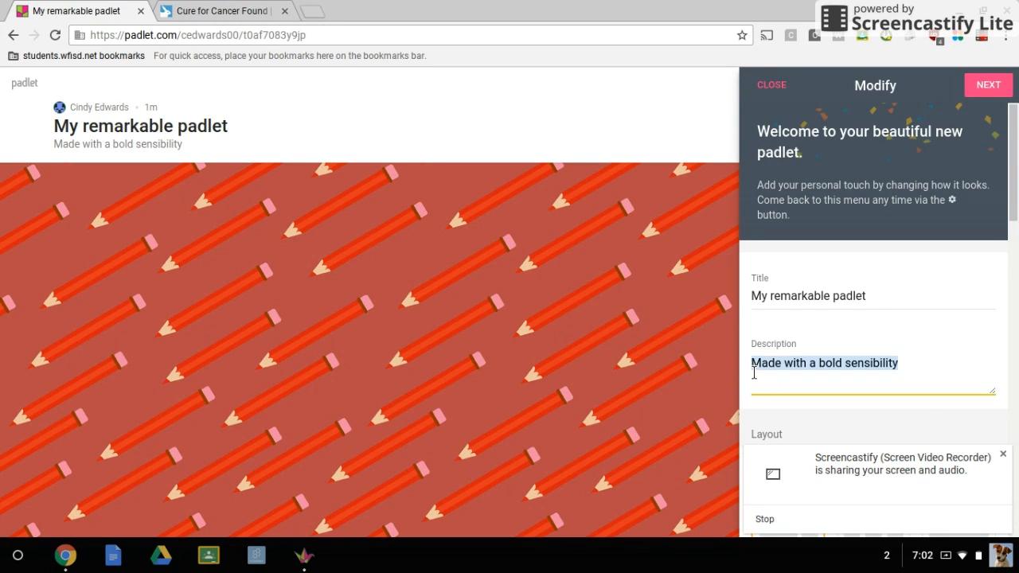
key("BackSpace")
Replace the padlet's title with the owner's surname followed by "- Source A".
left_click(864, 301)
left_click_drag(864, 300, 753, 299)
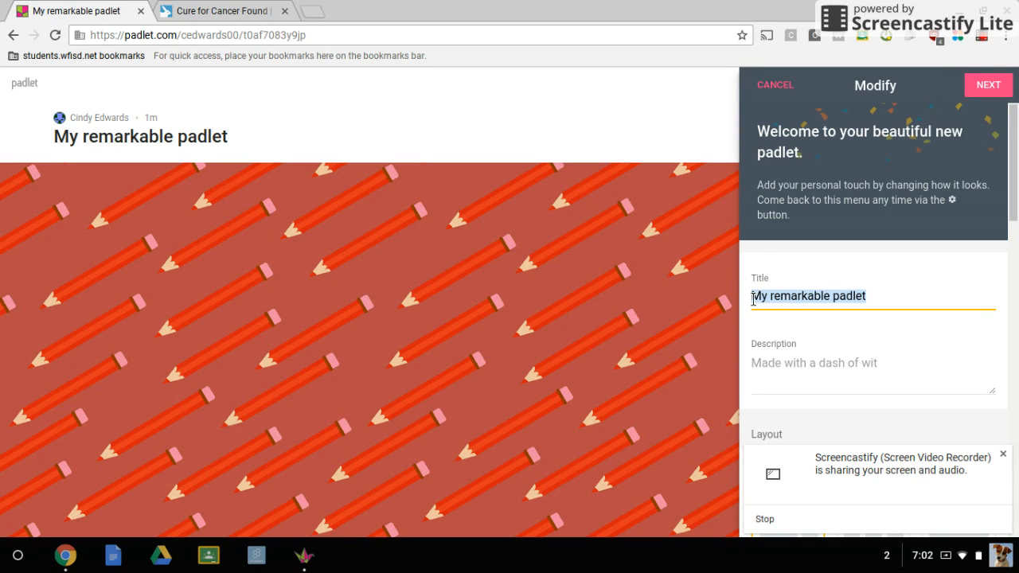
type("Ed")
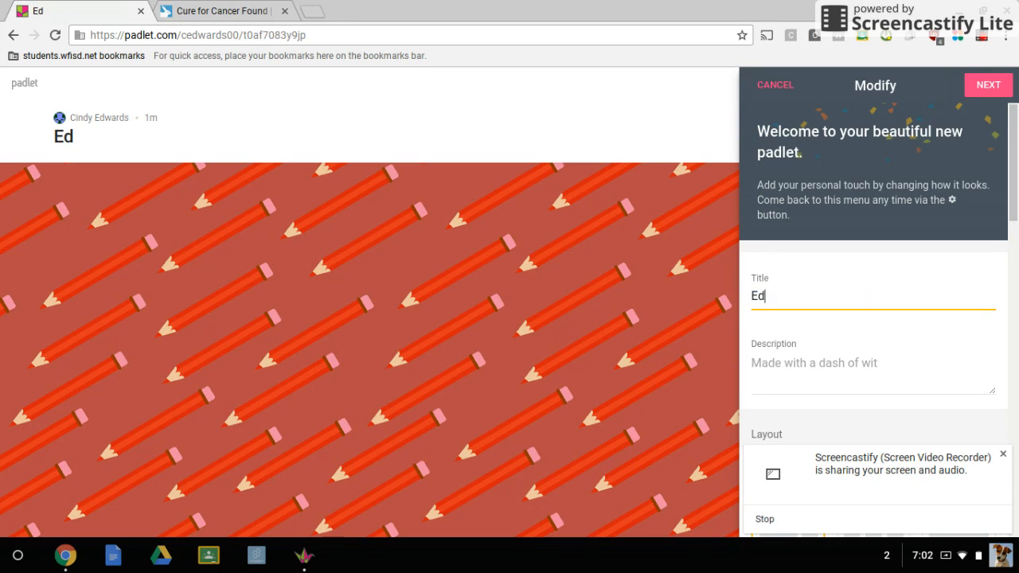
type("wards - S")
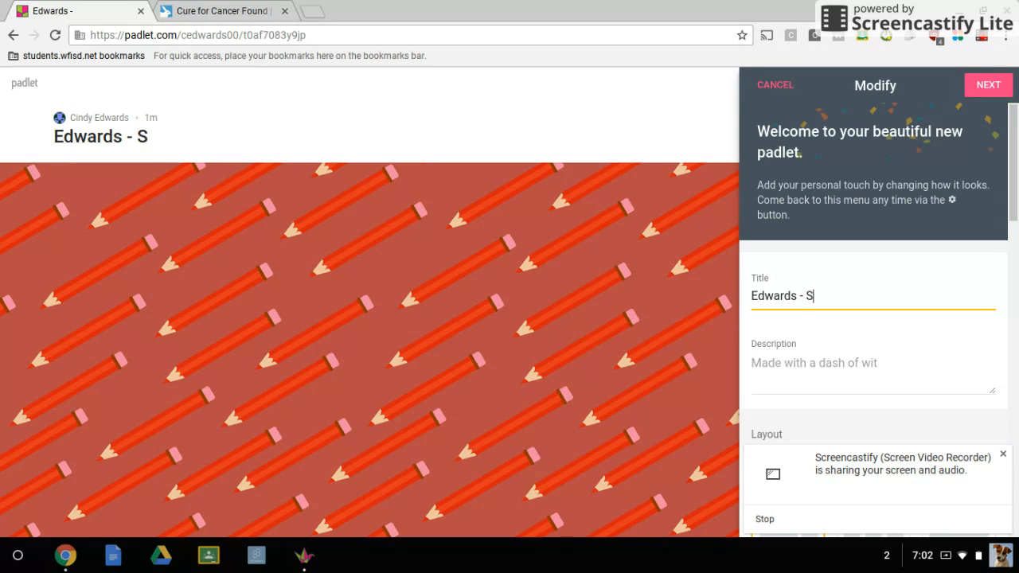
type("ource A")
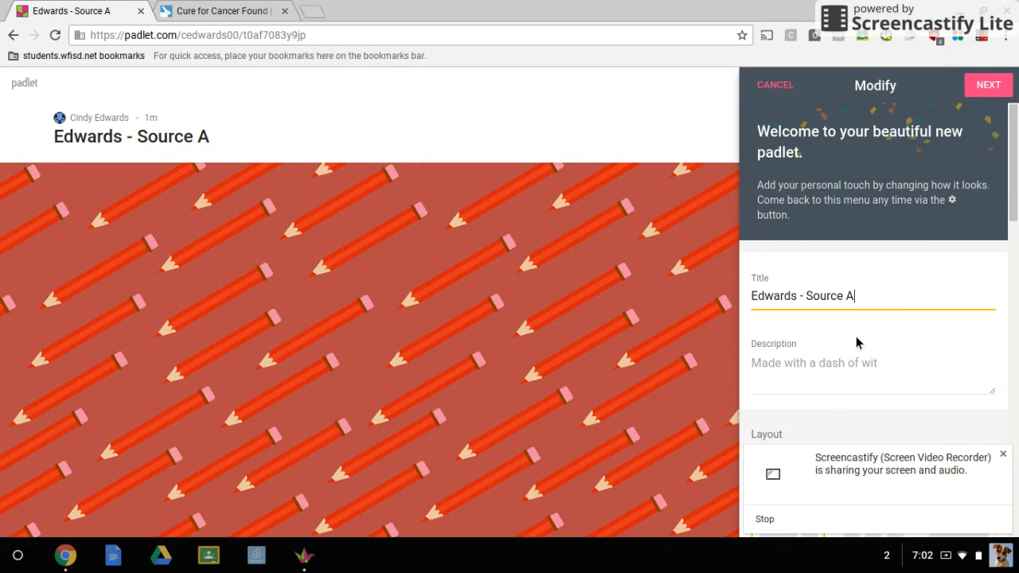
Set the padlet's layout to Grid, choose the Blackboard wallpaper from the gallery, and continue to the privacy settings.
left_click_drag(1016, 140, 1013, 210)
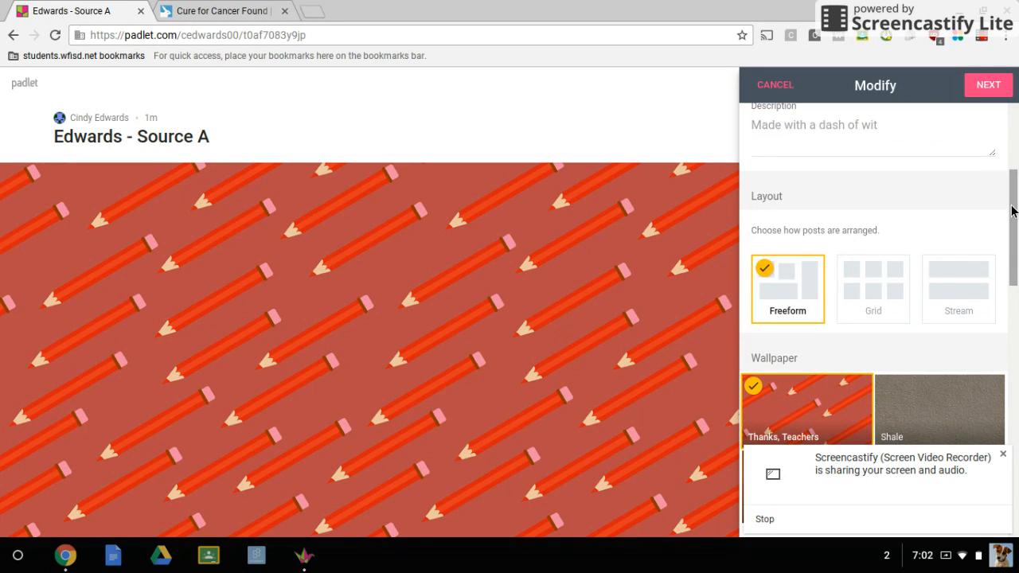
left_click(879, 295)
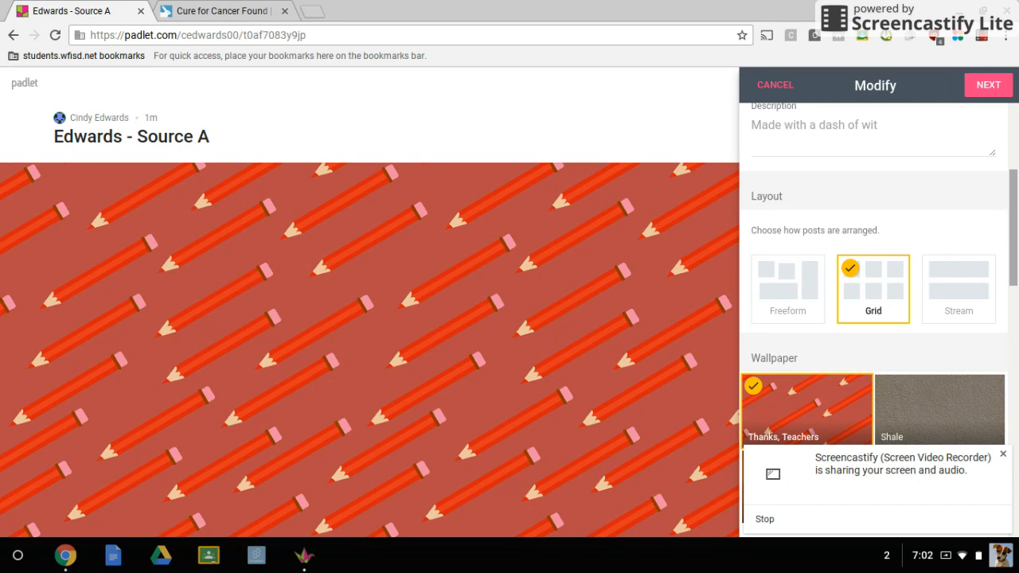
scroll(879, 295, "down", 2)
scroll(987, 310, "down", 2)
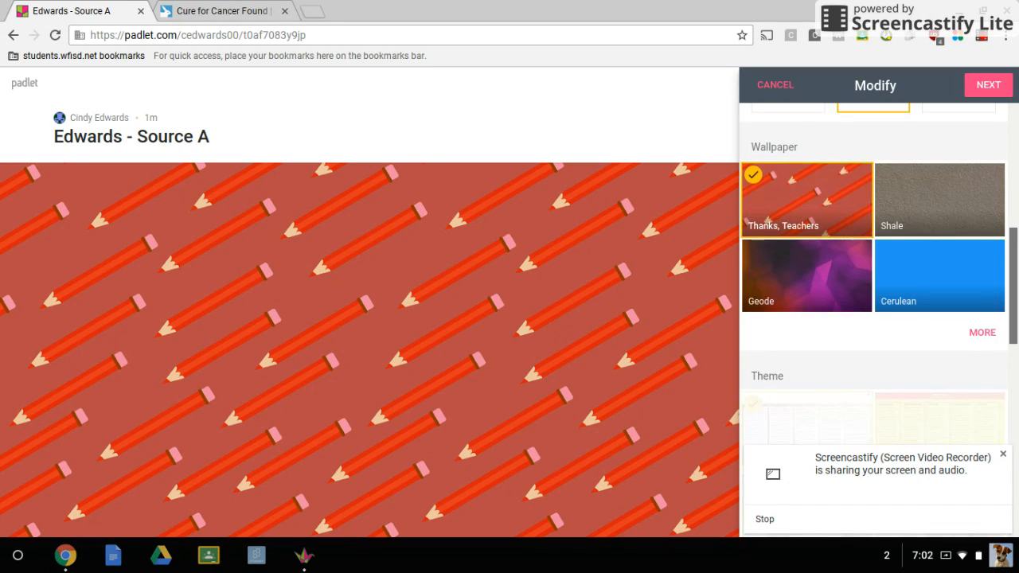
left_click(982, 307)
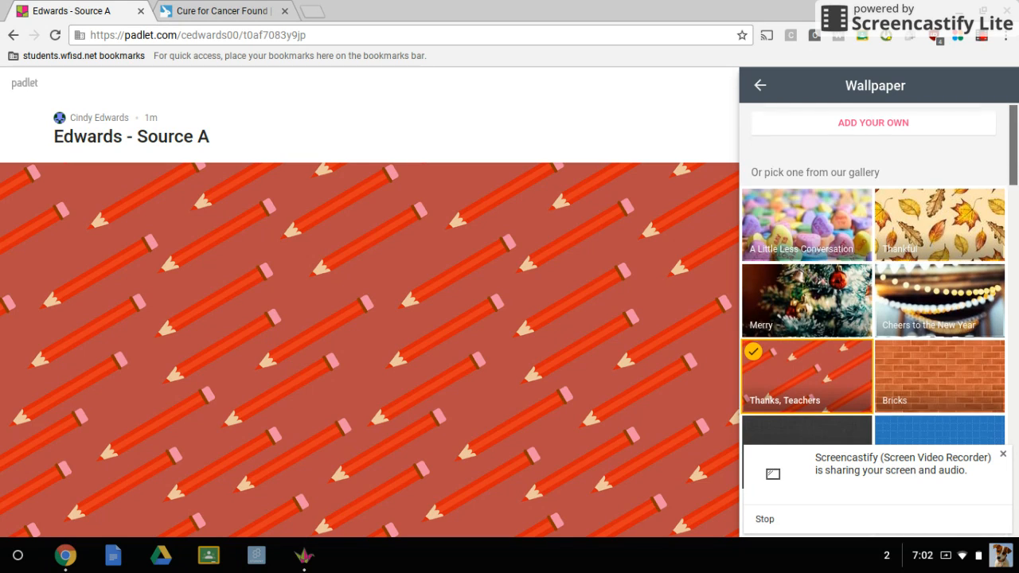
scroll(1016, 152, "down", 4)
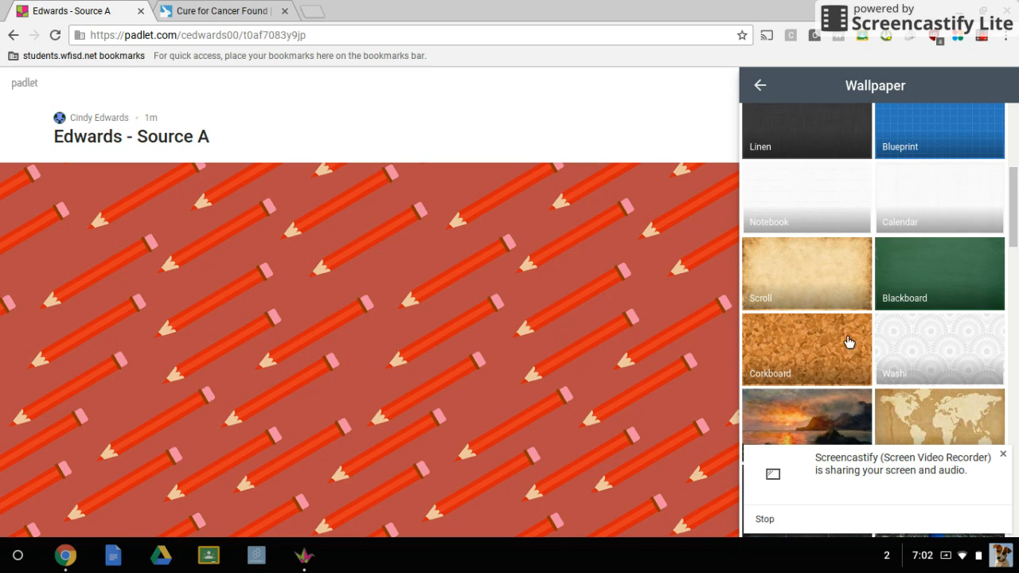
left_click(934, 281)
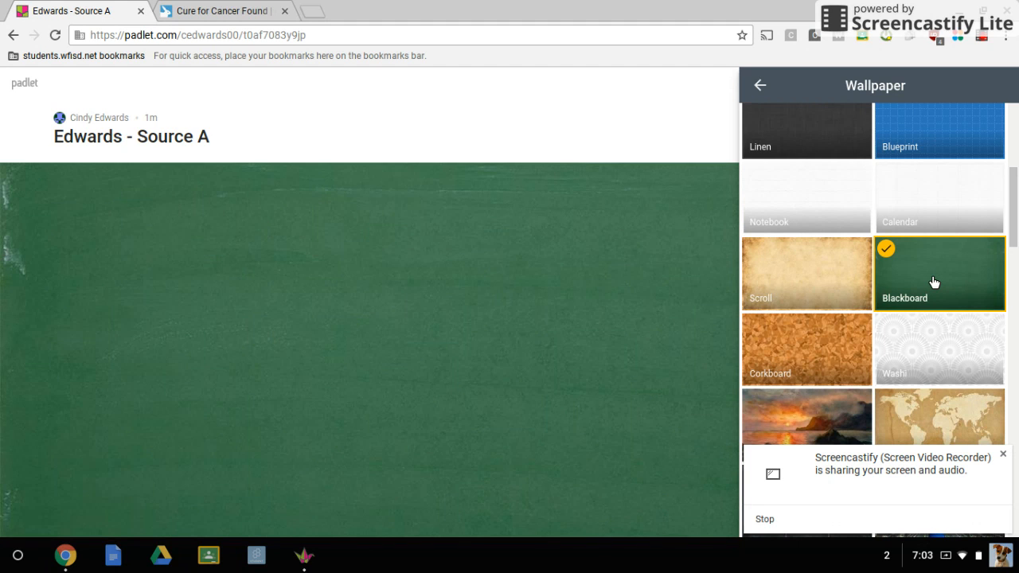
left_click_drag(1013, 215, 1013, 397)
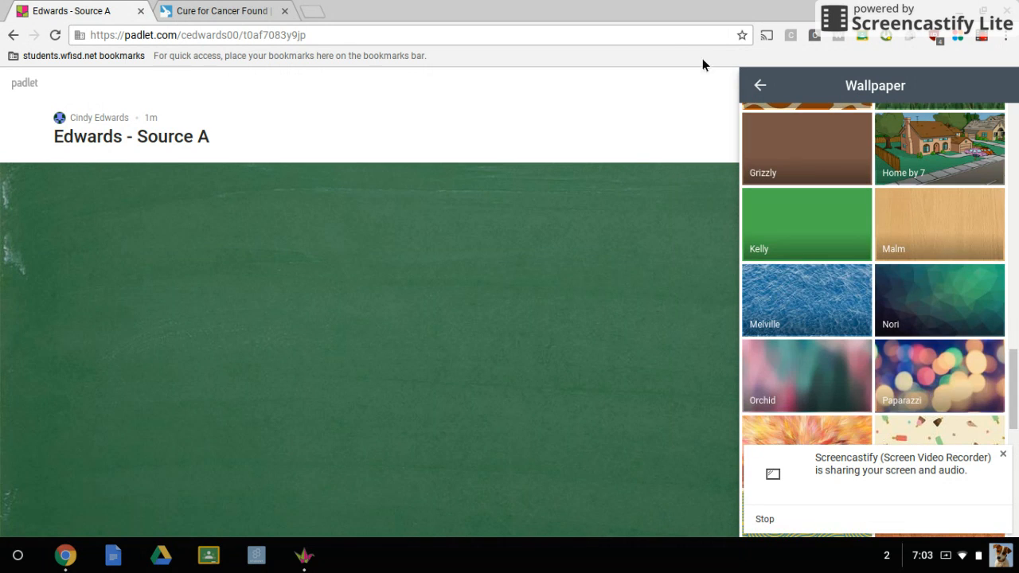
left_click(760, 86)
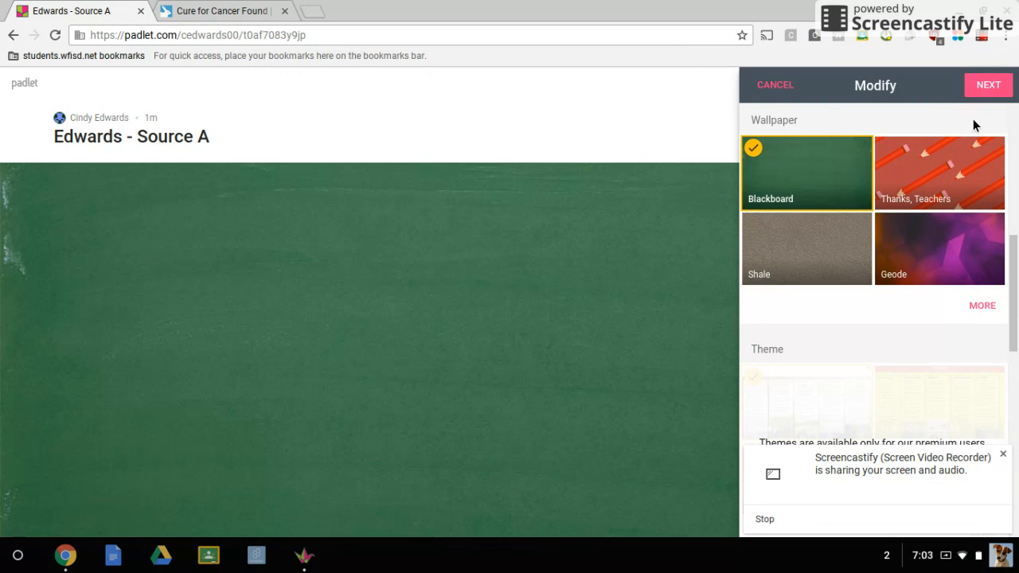
left_click_drag(1016, 275, 1016, 341)
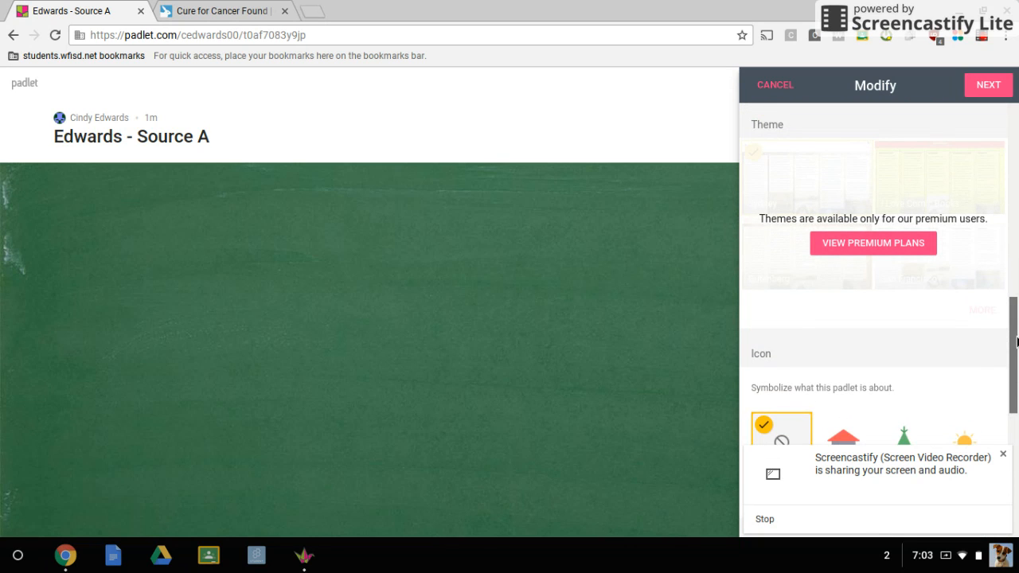
left_click(989, 93)
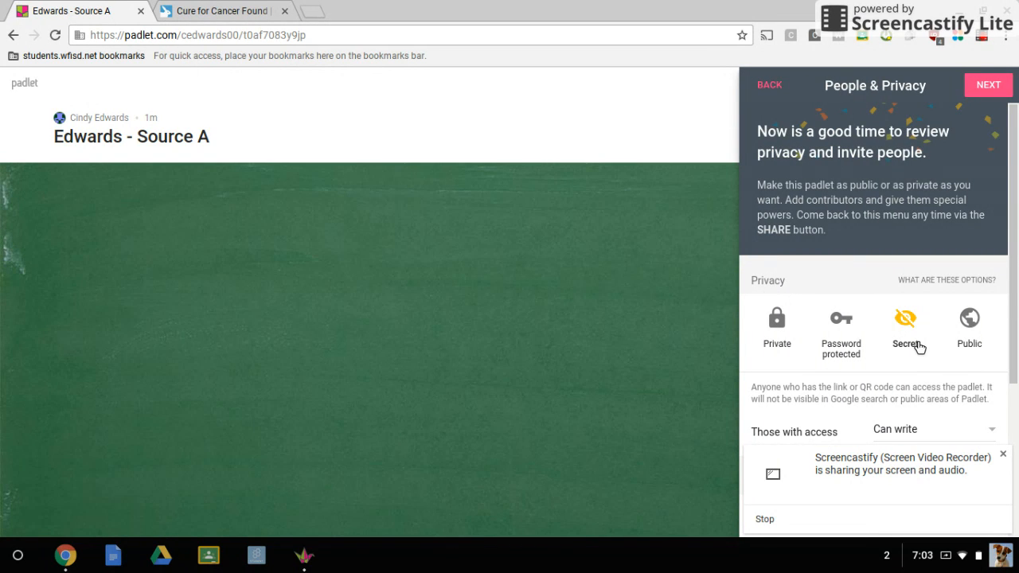
Make the padlet Public with "Can read" access for visitors, and finish the setup to start posting.
left_click(971, 320)
scroll(971, 321, "down", 2)
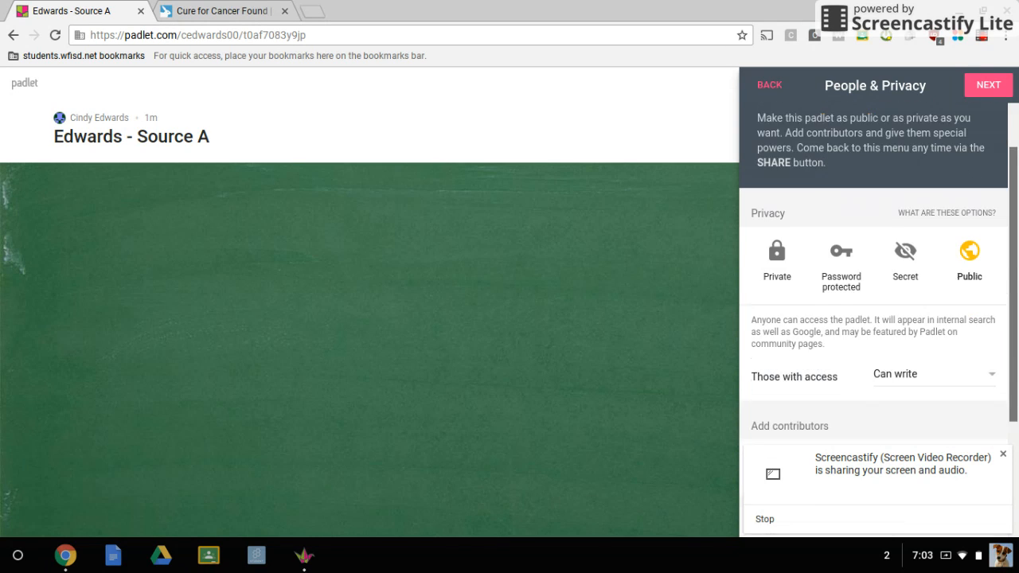
left_click_drag(1013, 323, 1013, 358)
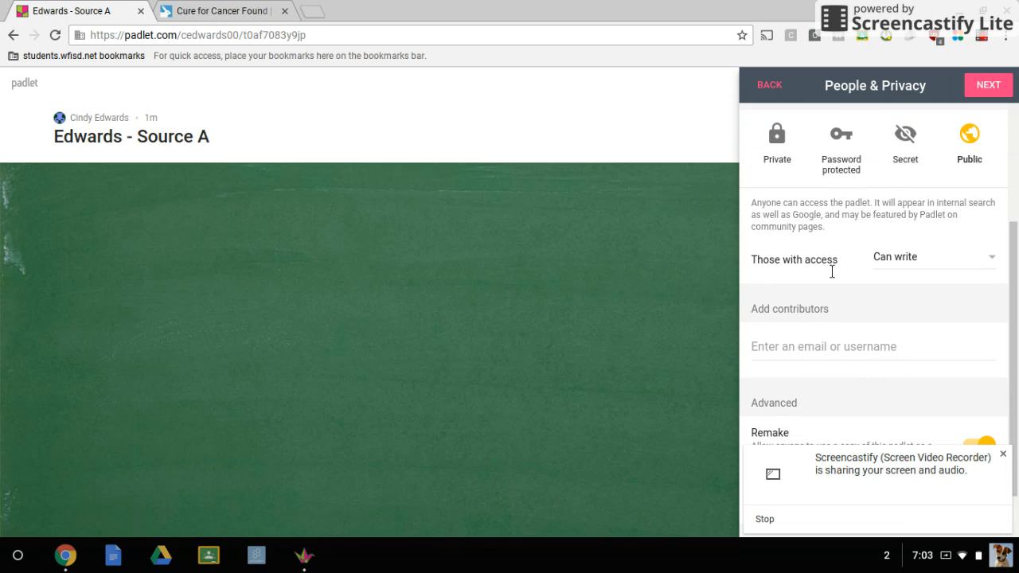
left_click(999, 264)
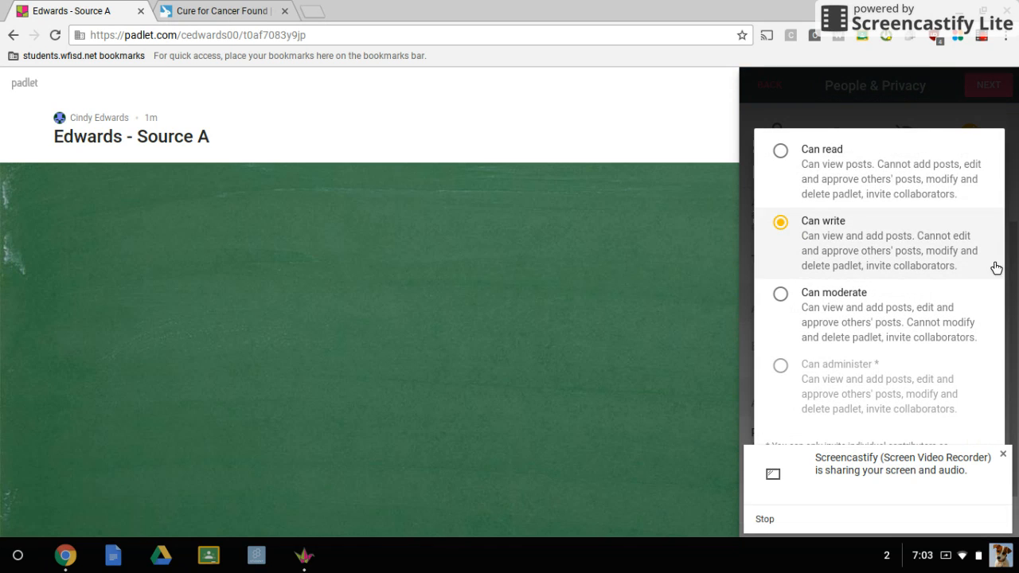
left_click(792, 157)
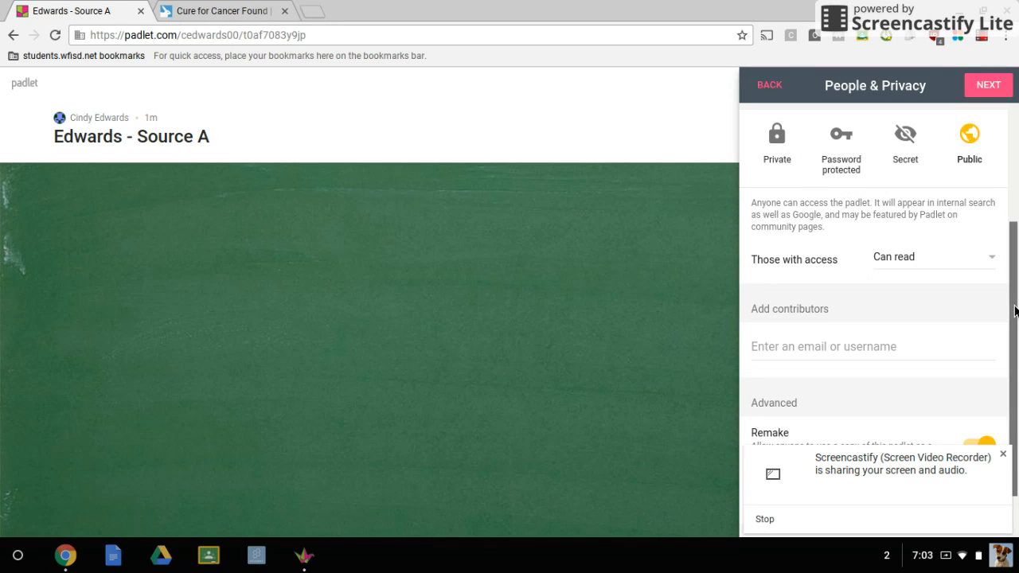
scroll(1014, 358, "down", 1)
left_click_drag(1013, 358, 1014, 384)
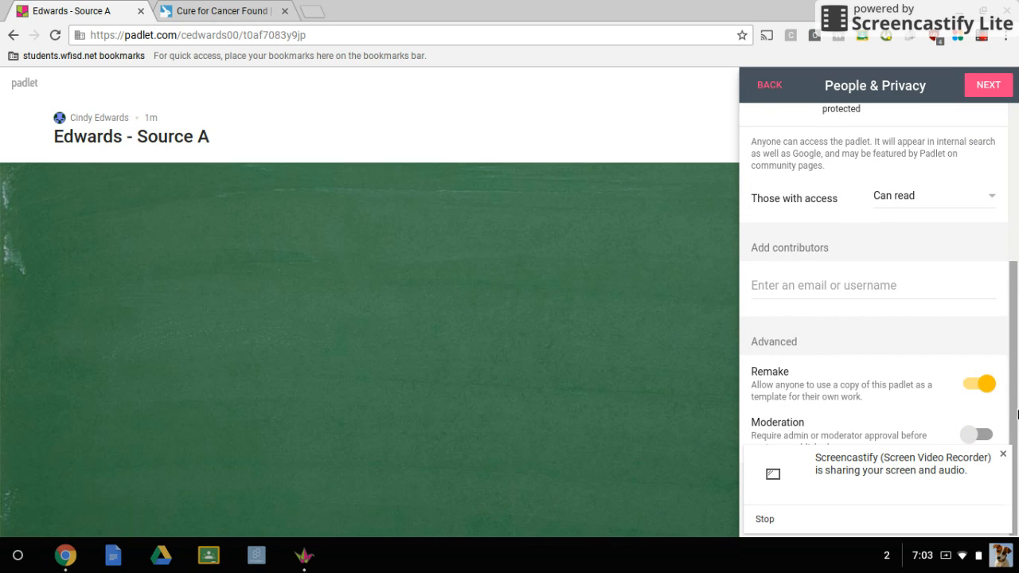
left_click(999, 90)
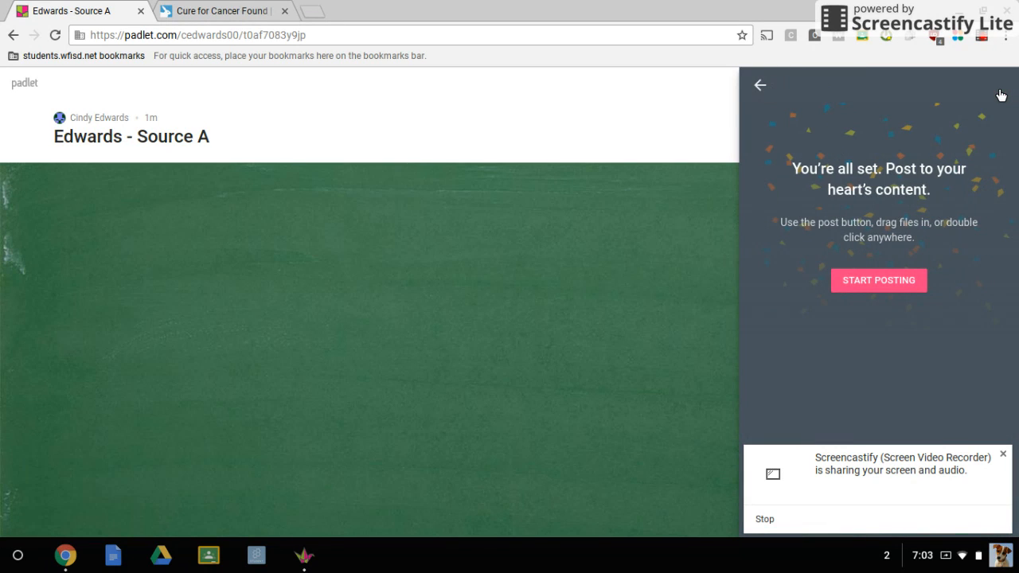
left_click(876, 280)
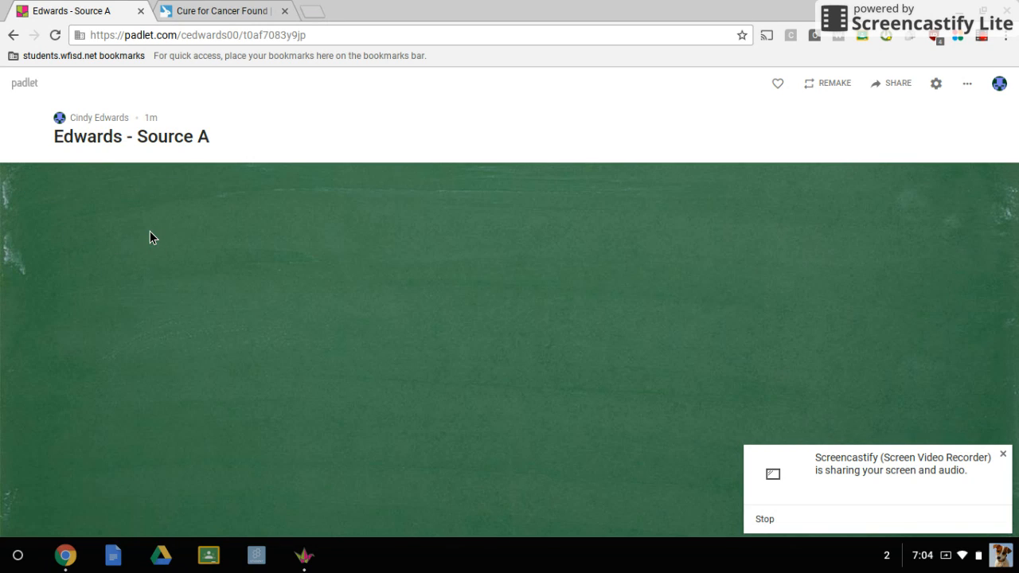
Add a post to the board titled "Cure for Cancer Found", after the PETA article open in the browser.
double_click(102, 231)
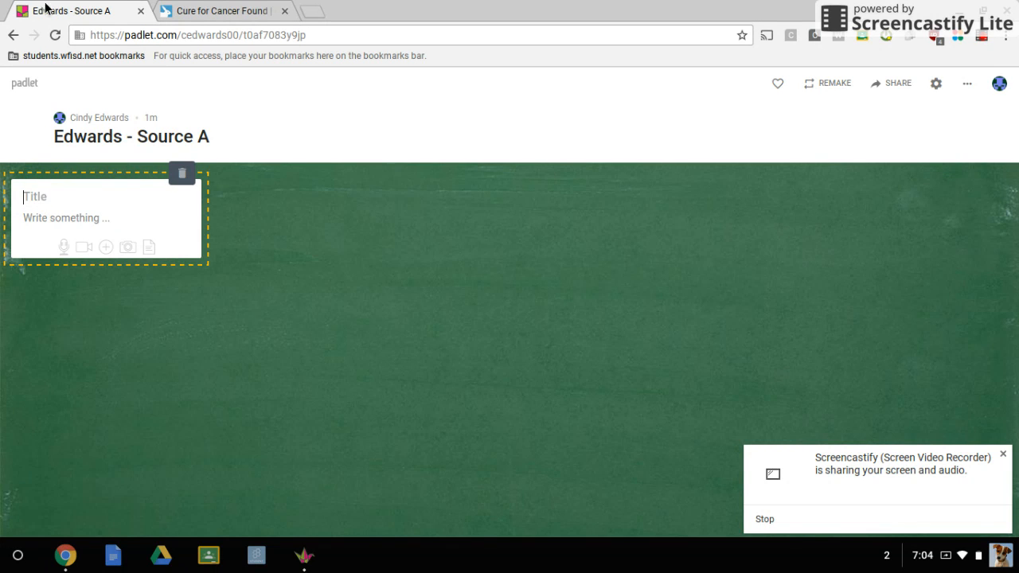
left_click(231, 10)
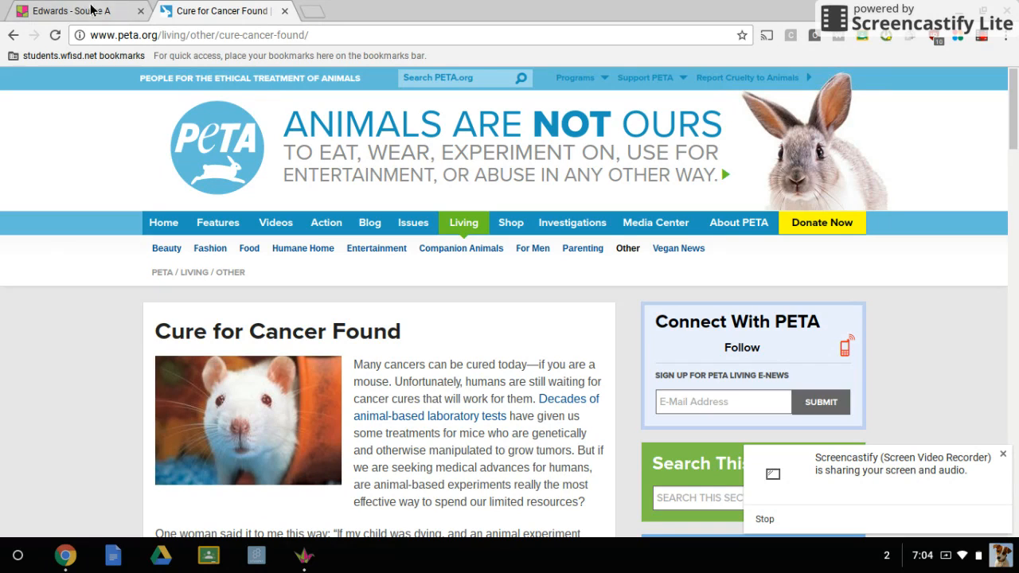
left_click(58, 13)
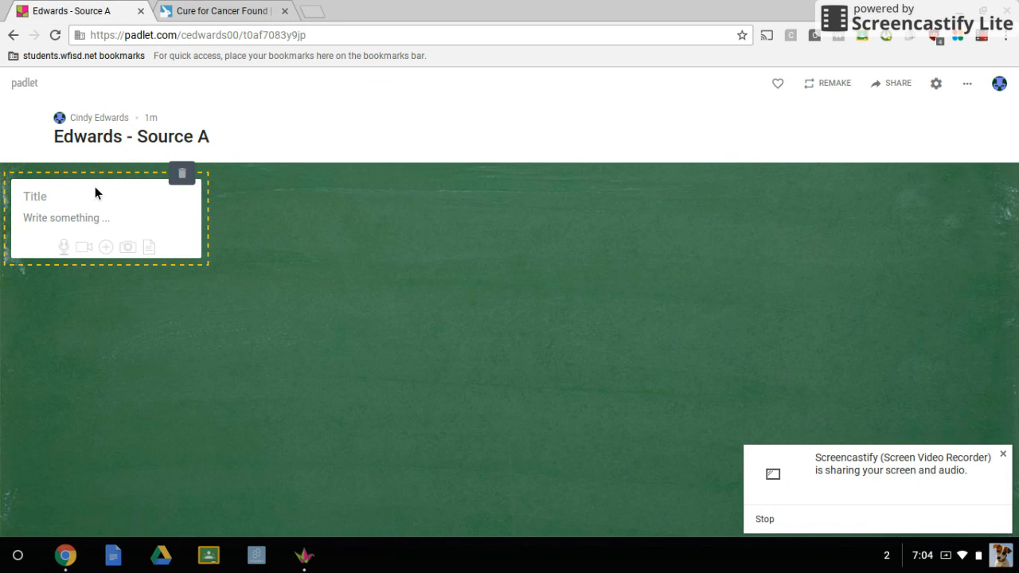
type("Cure for Cancer Found")
Copy the PETA article's web address into the body of the "Cure for Cancer Found" post and finish the post.
left_click(84, 218)
left_click(246, 11)
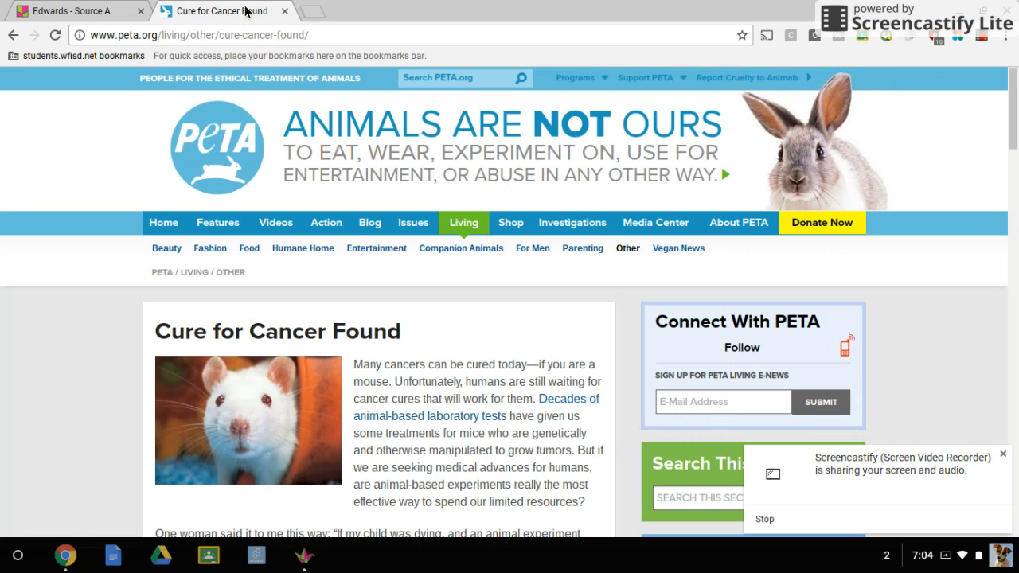
left_click(216, 35)
key("ctrl+c")
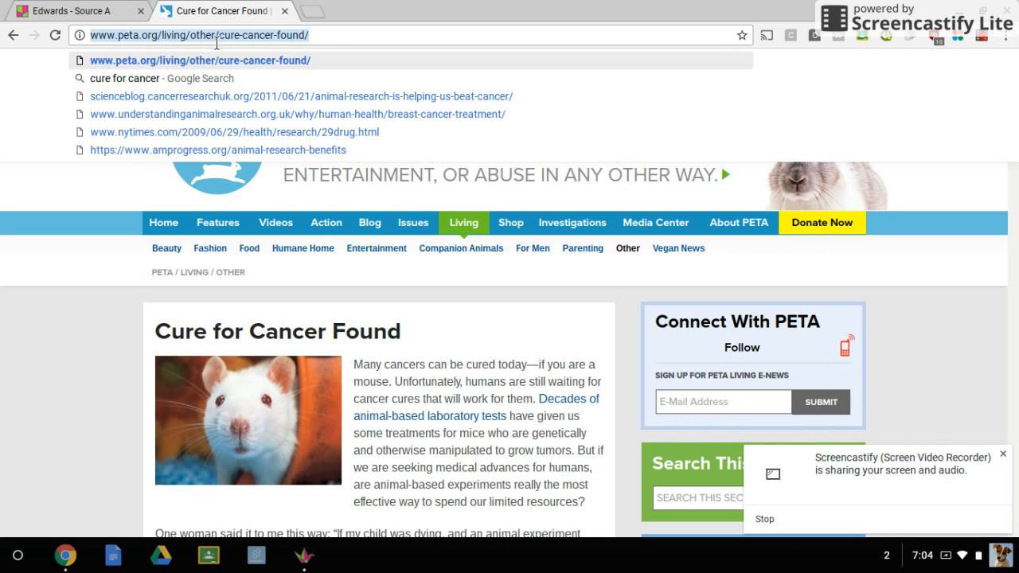
left_click(64, 11)
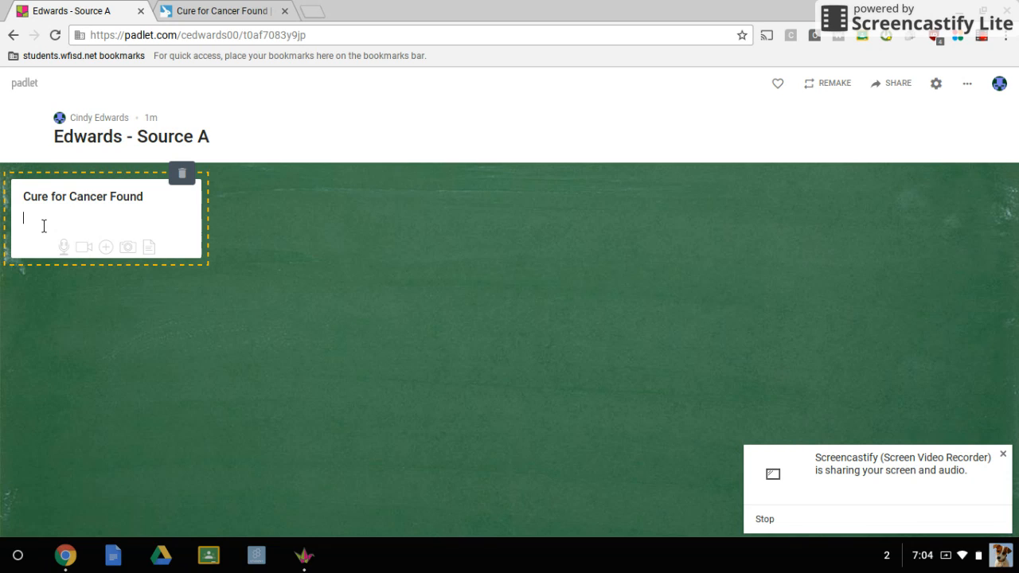
key("ctrl+v")
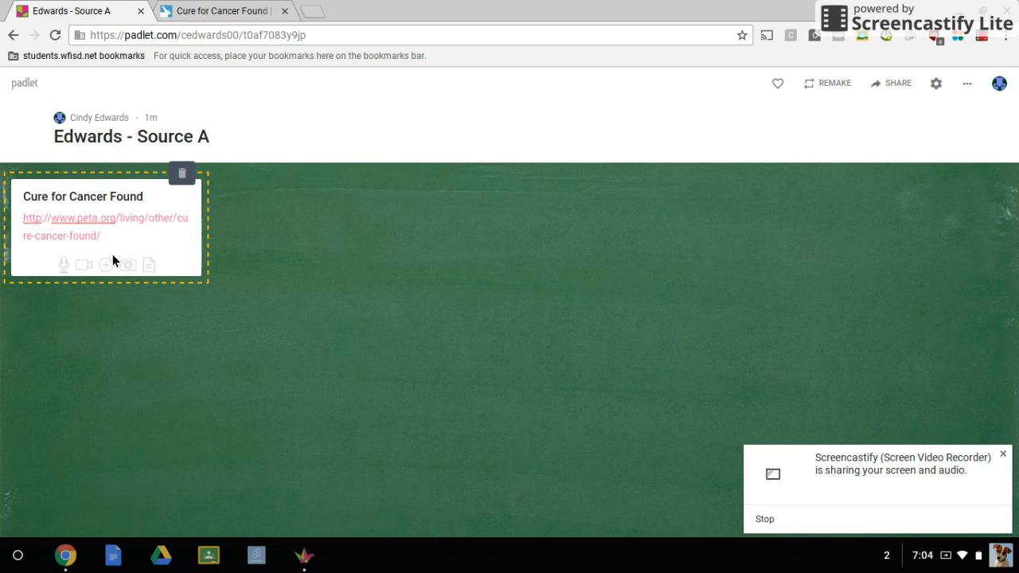
left_click(259, 251)
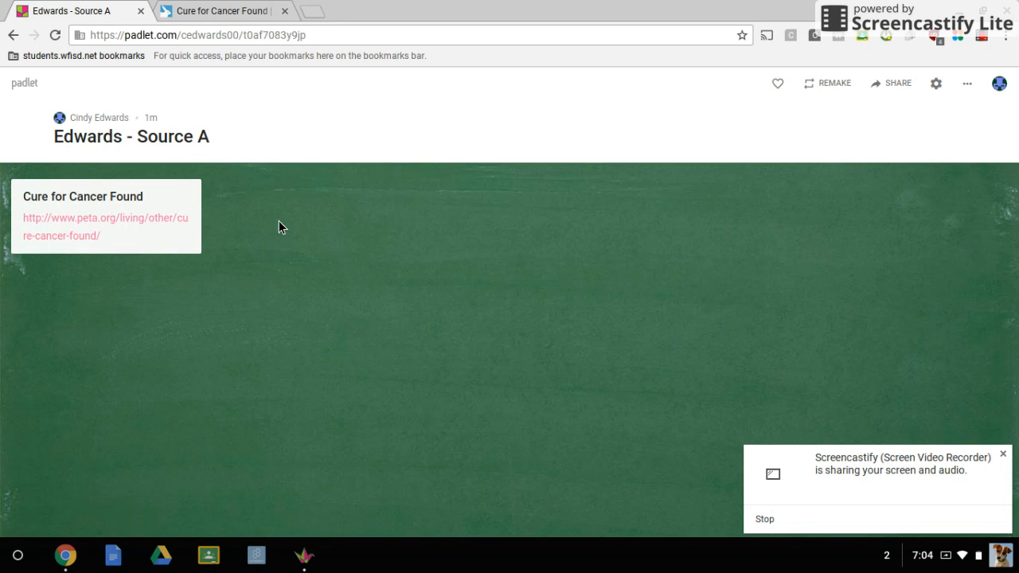
Add another post to the board titled "1" and get its body ready for text.
double_click(278, 221)
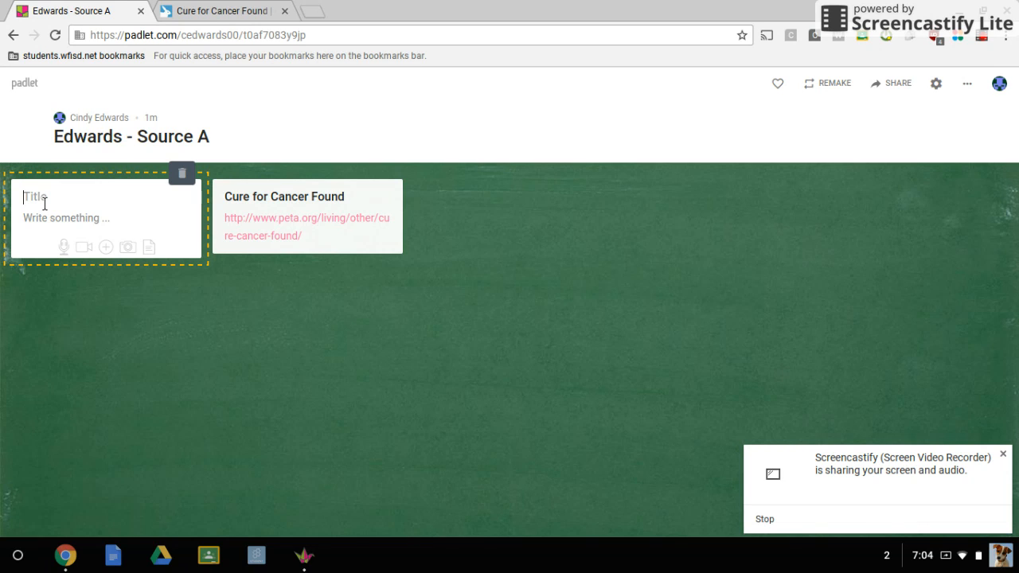
type("1")
left_click(94, 226)
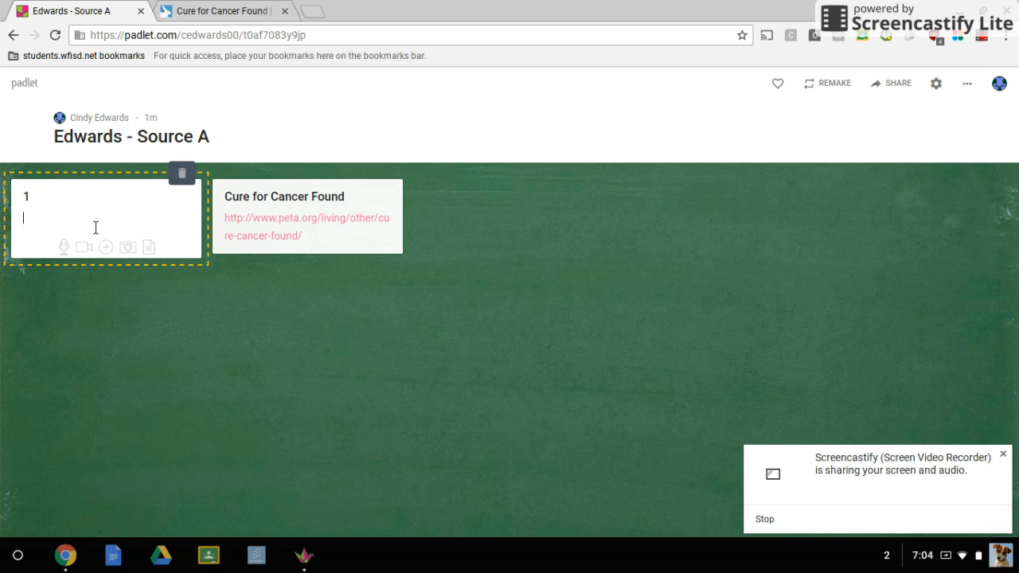
Copy the first two sentences of the PETA article into the body of post "1", enclose them in quotation marks, and finish the post.
left_click(222, 11)
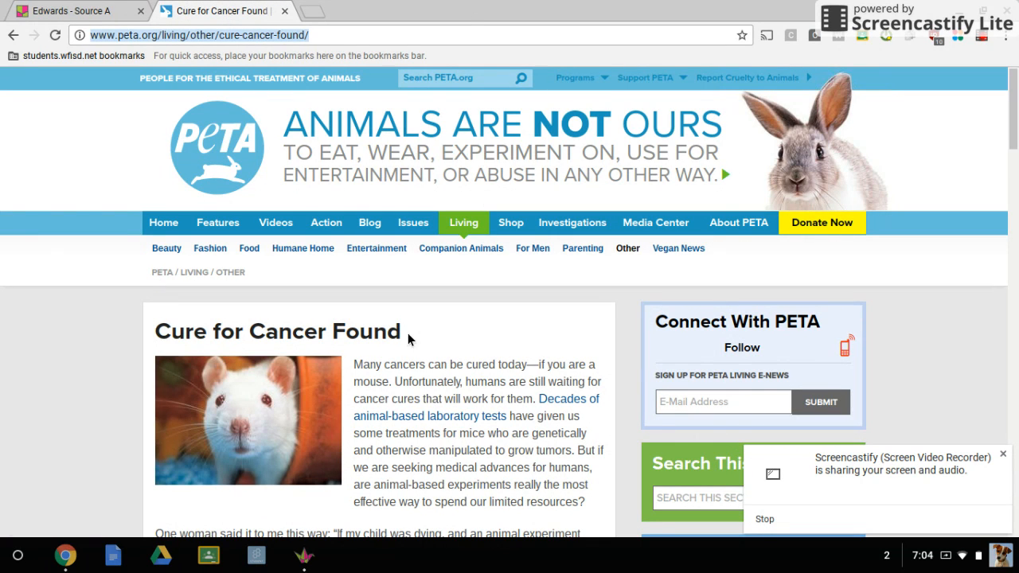
left_click_drag(1015, 117, 1015, 141)
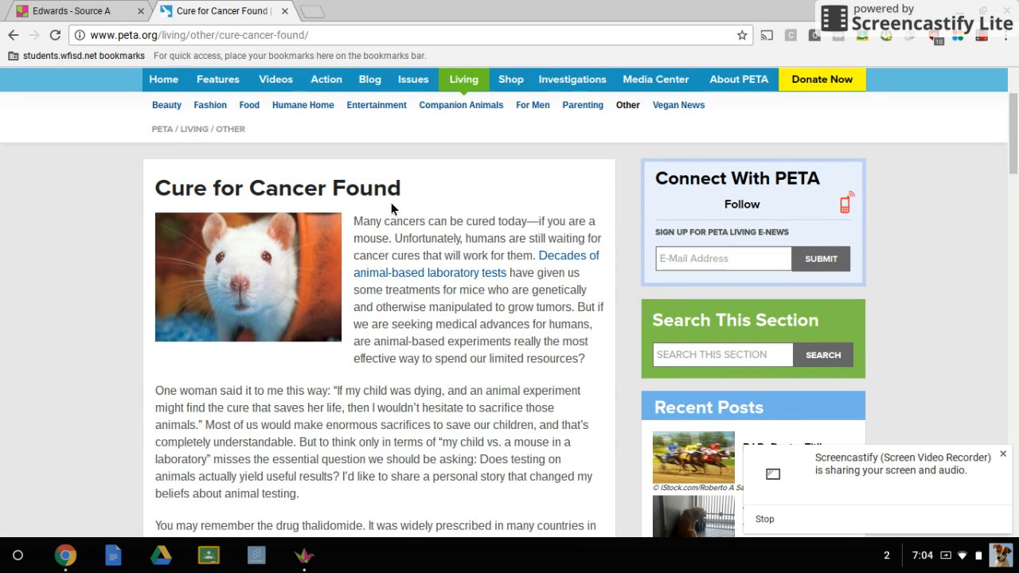
left_click_drag(356, 224, 538, 267)
key("ctrl+c")
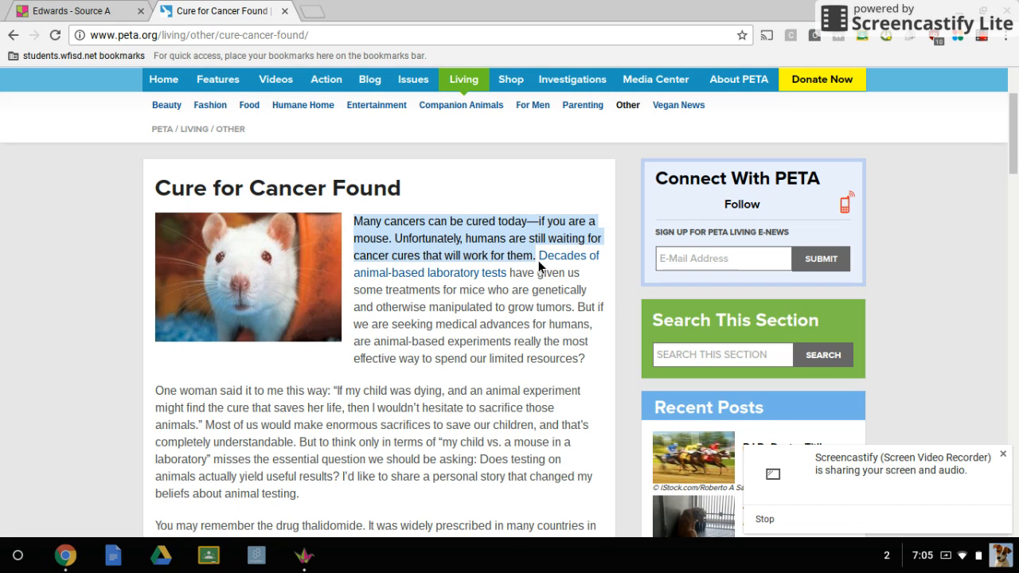
left_click(83, 9)
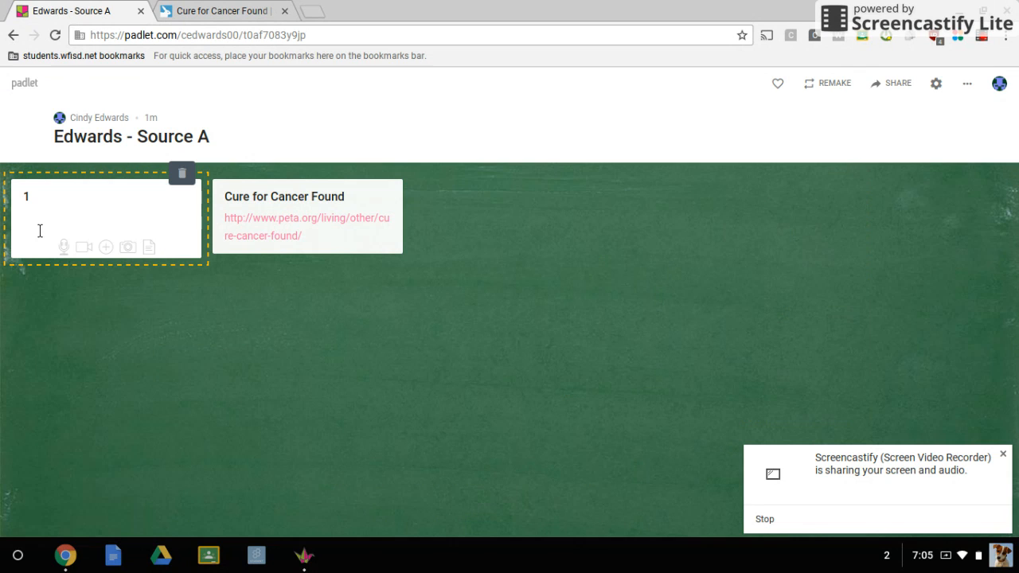
key("ctrl+v")
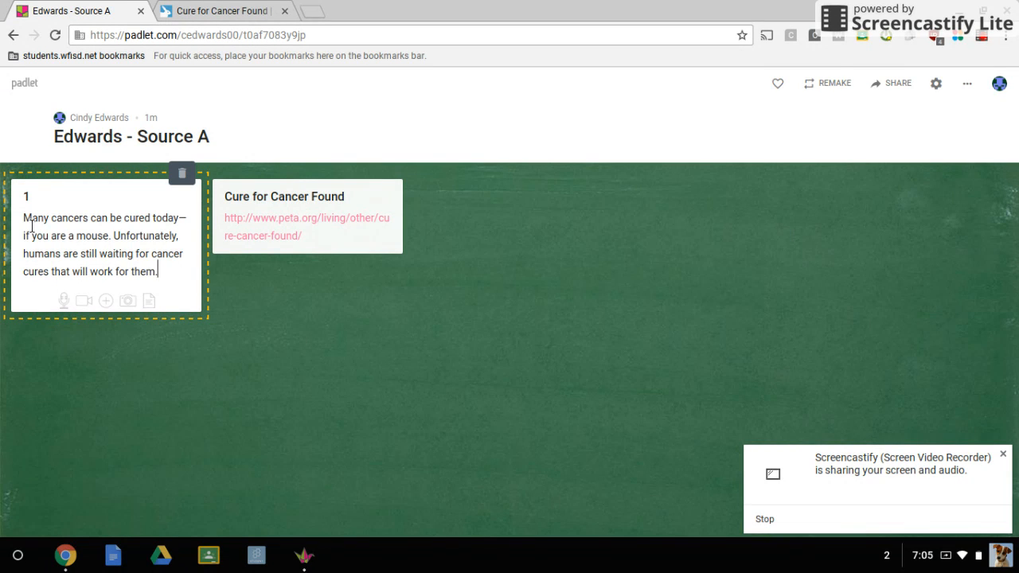
type("\"")
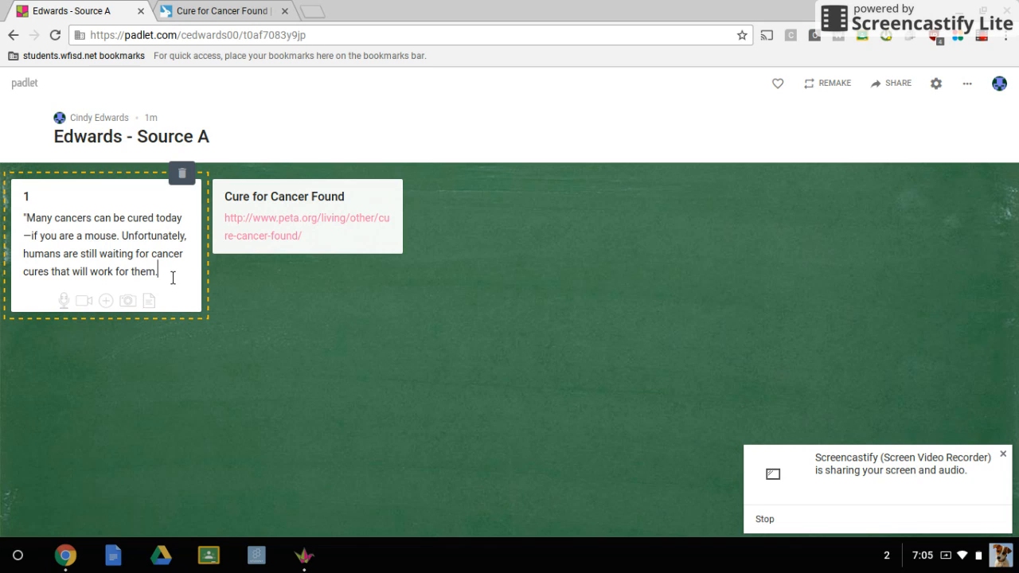
type("\"")
double_click(121, 351)
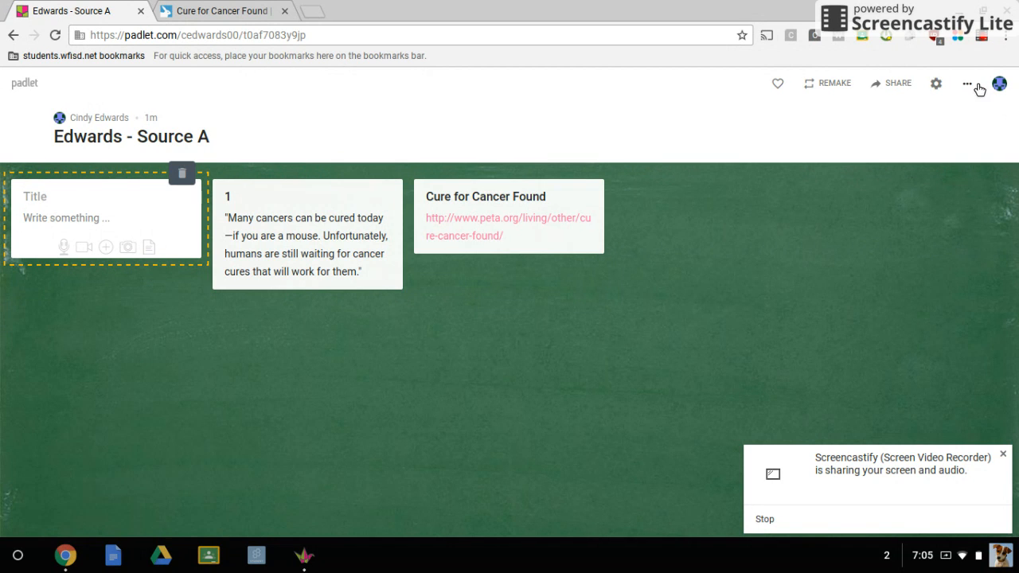
Open the padlet's share, export and embed options and copy the link to this padlet.
left_click(898, 84)
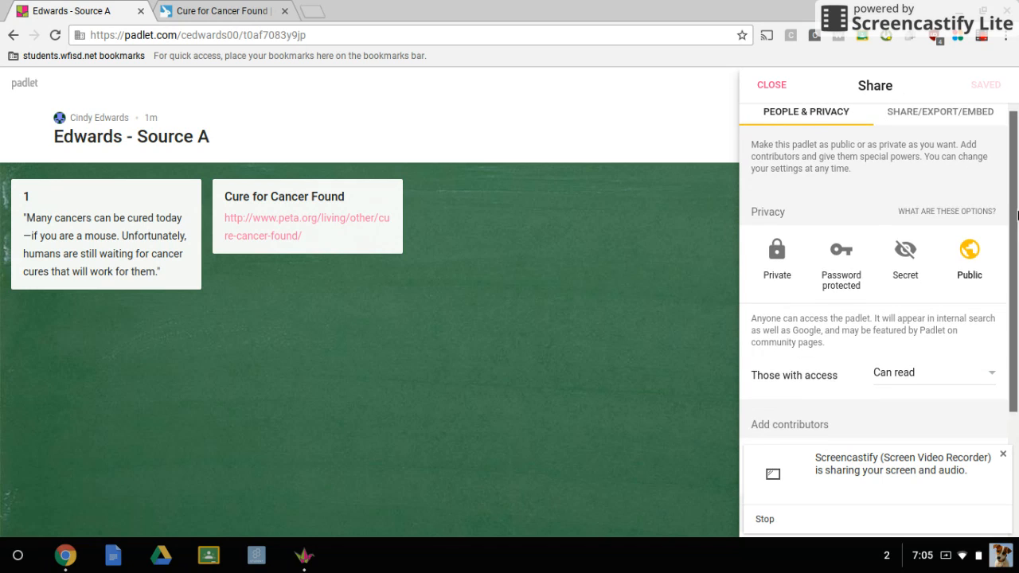
left_click(934, 126)
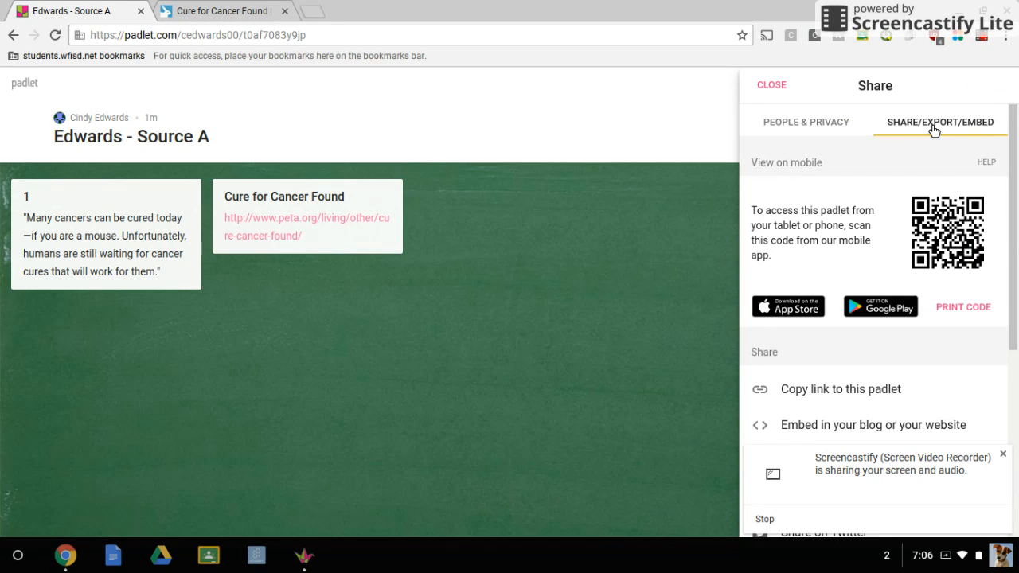
left_click_drag(1014, 230, 1015, 305)
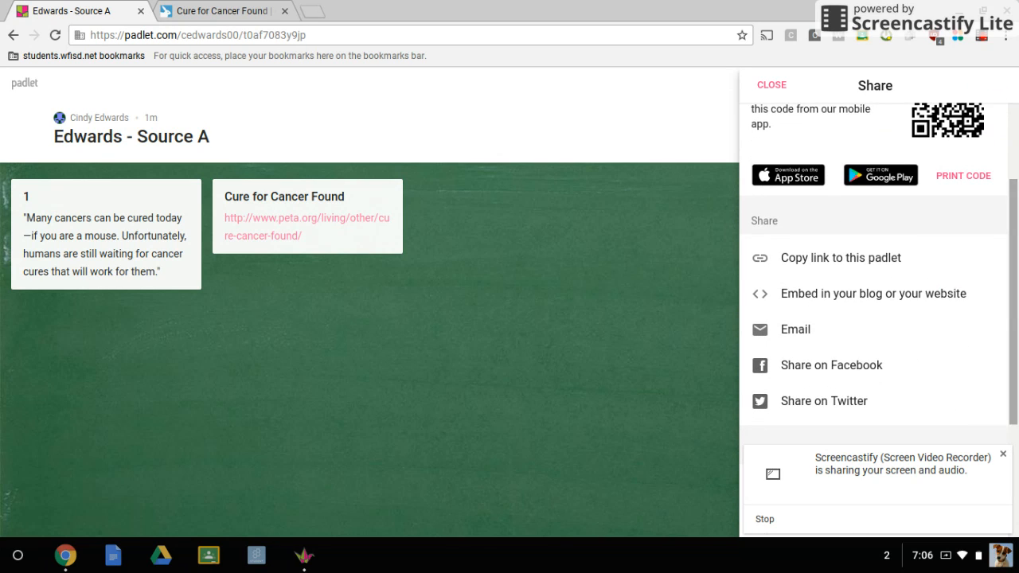
Switch to Google Classroom and open the "CRAAP Test Charts" assignment in the Honors English 2-1 class.
left_click(211, 561)
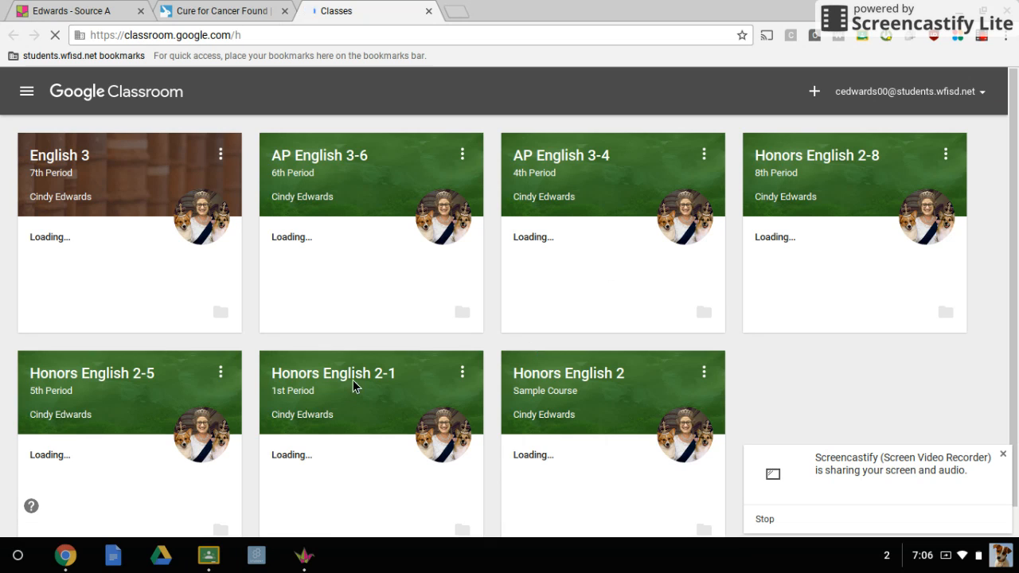
left_click(359, 378)
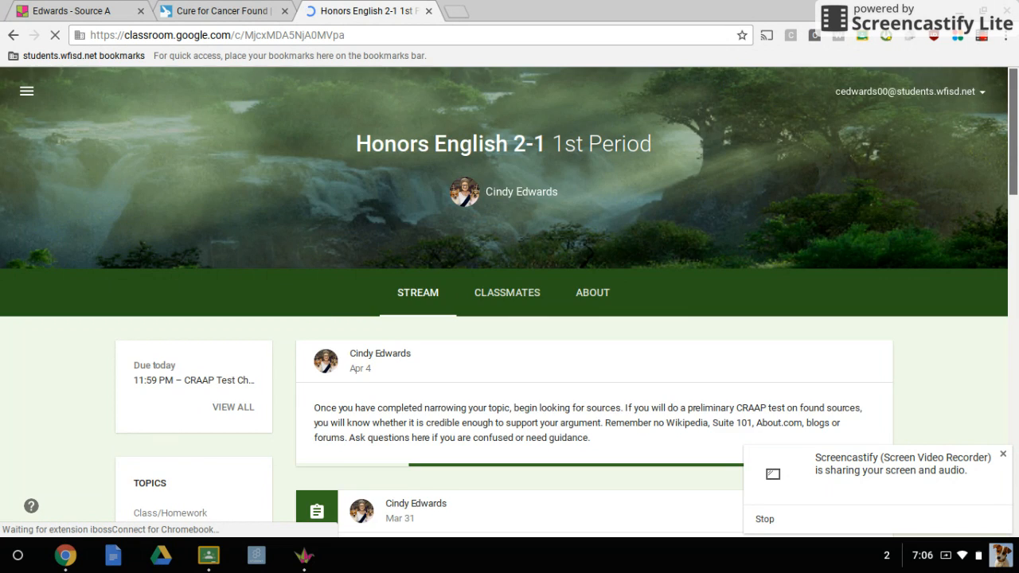
scroll(510, 319, "down", 2)
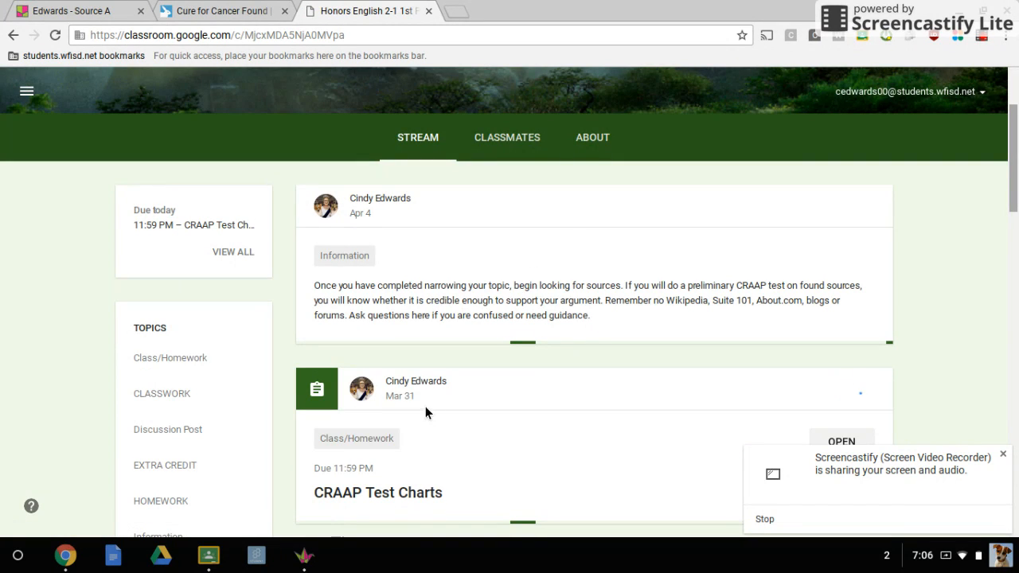
scroll(509, 319, "down", 3)
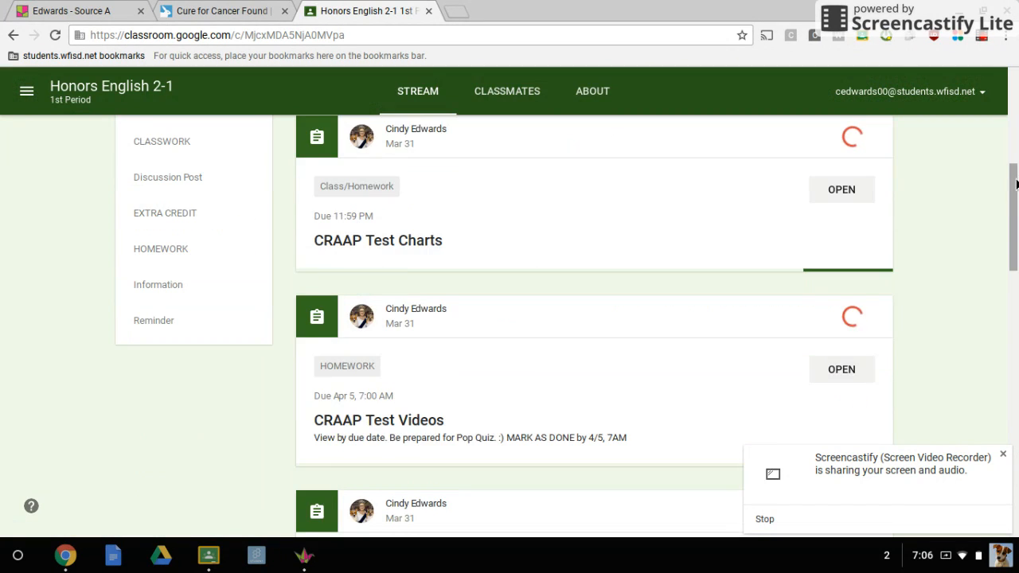
left_click(412, 396)
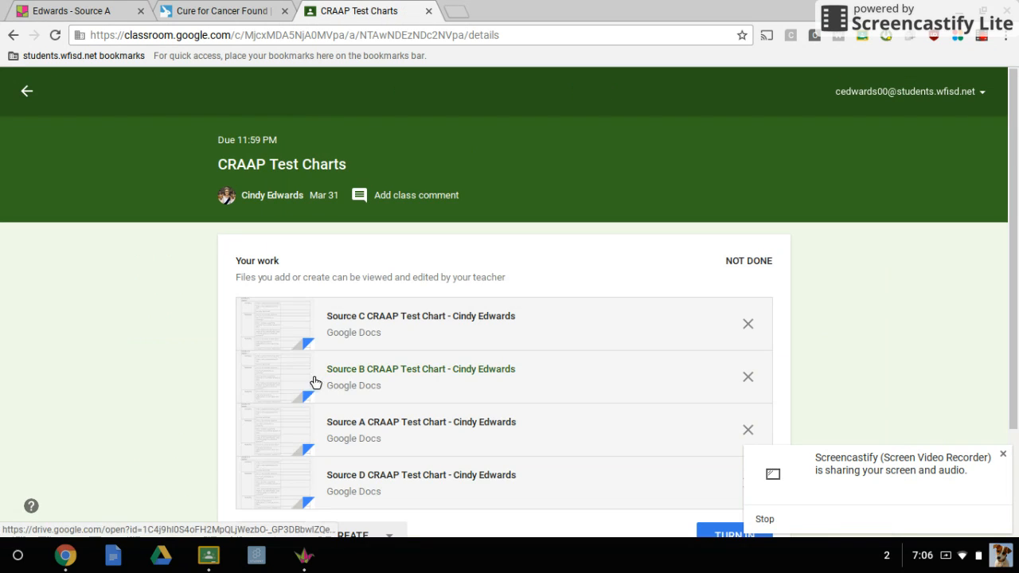
Attach the copied padlet address as a link to the work for the "CRAAP Test Charts" assignment.
scroll(315, 383, "down", 2)
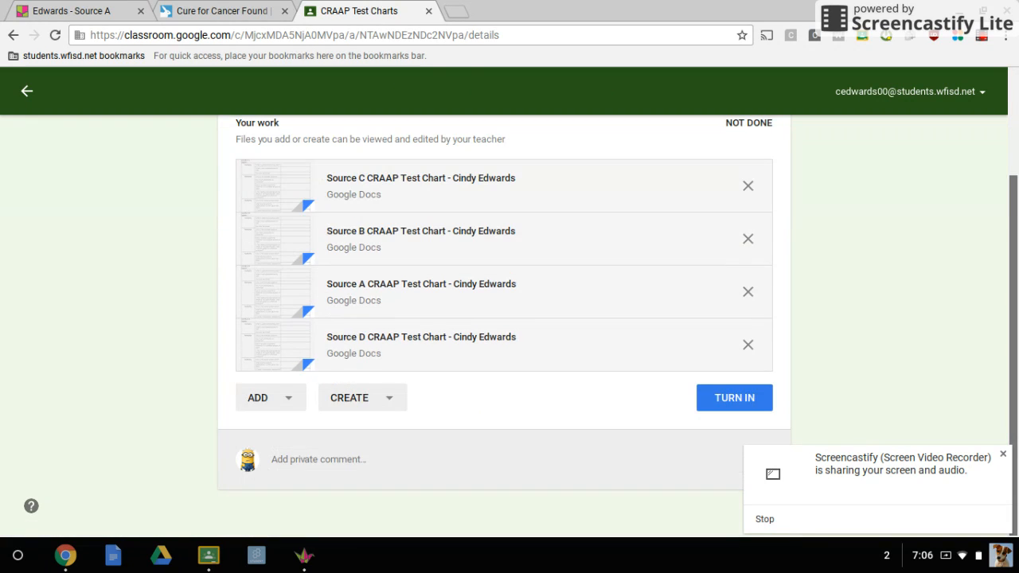
left_click(291, 403)
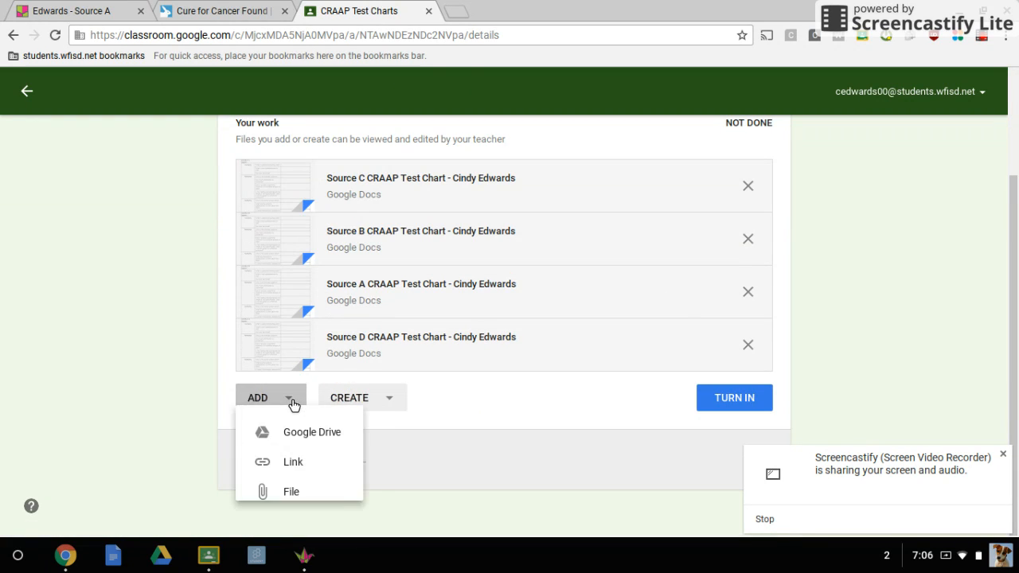
left_click(293, 470)
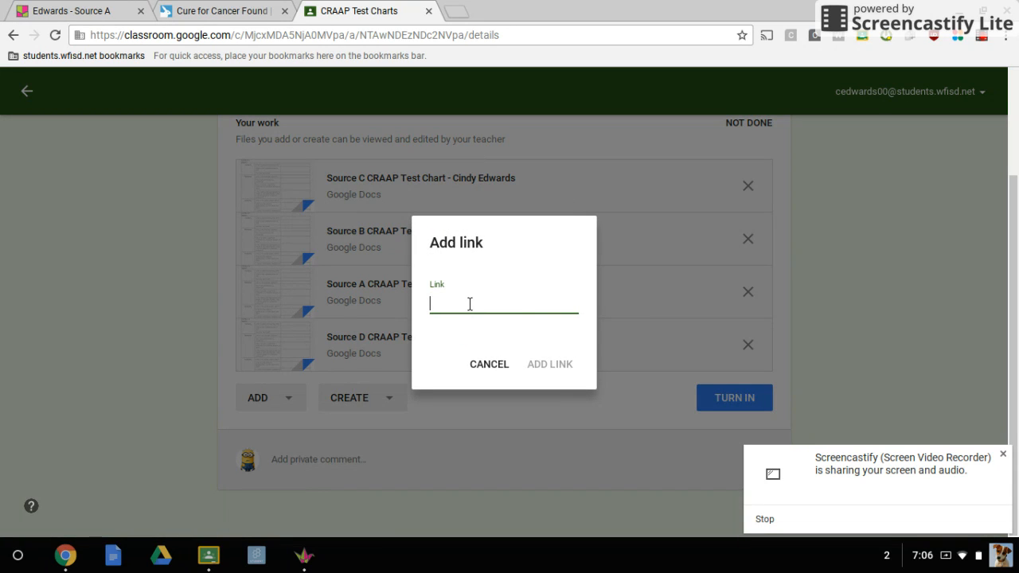
type("https://padlet.com/cedwards00/z0a17003y9pj")
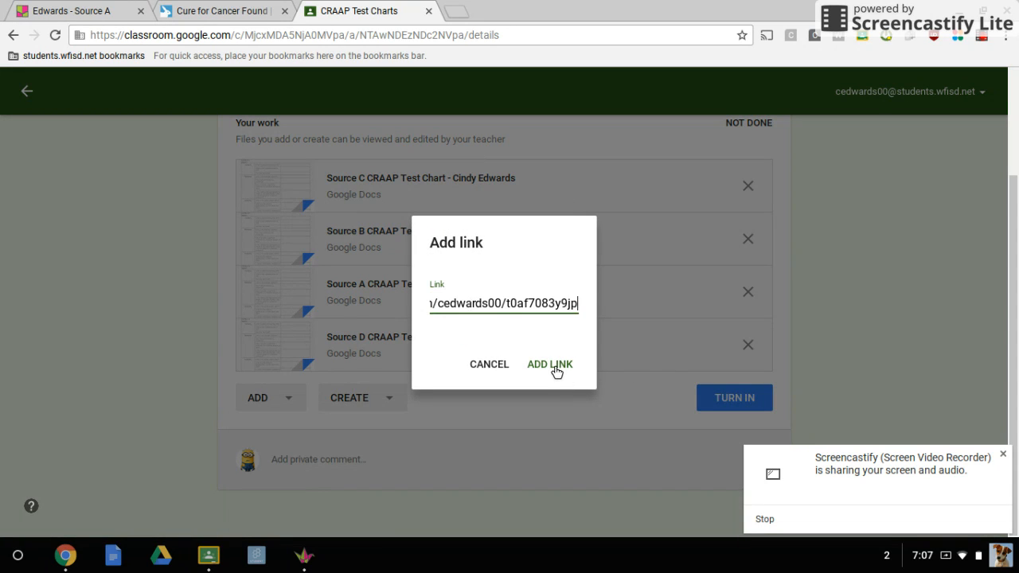
left_click(551, 365)
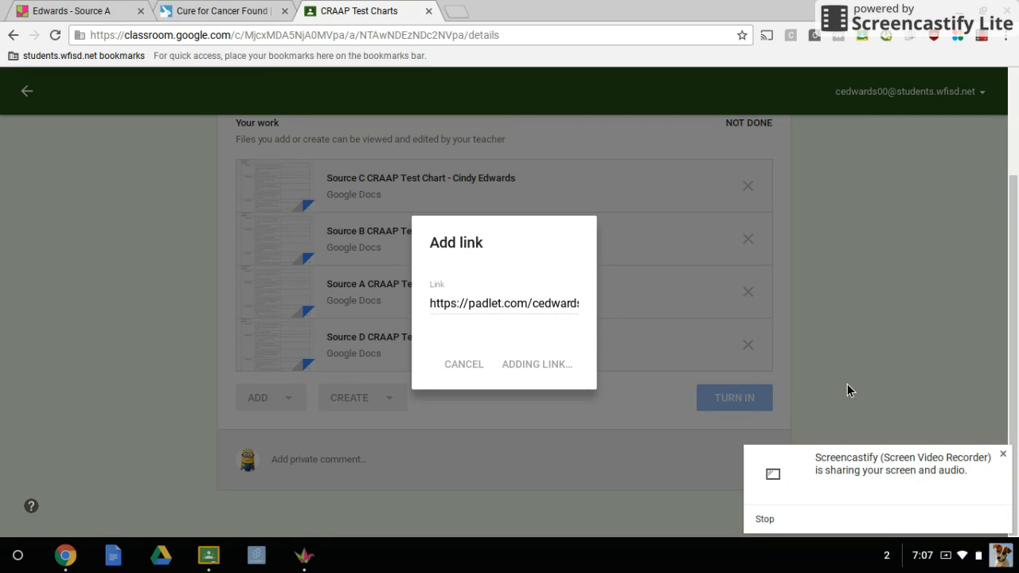